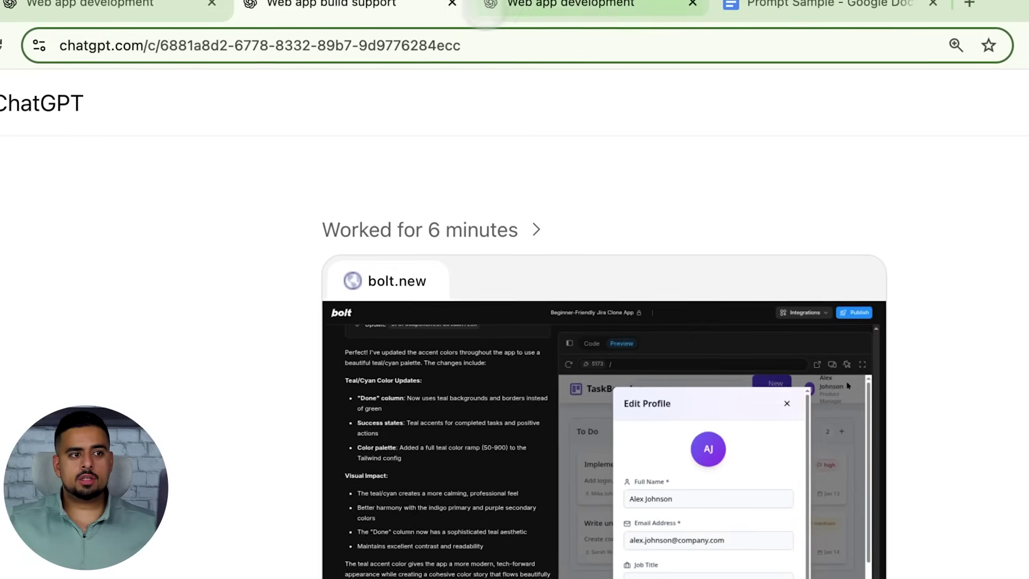
Switch to the other Web app development chat and play the 3-minute Lovable agent replay
click(515, 11)
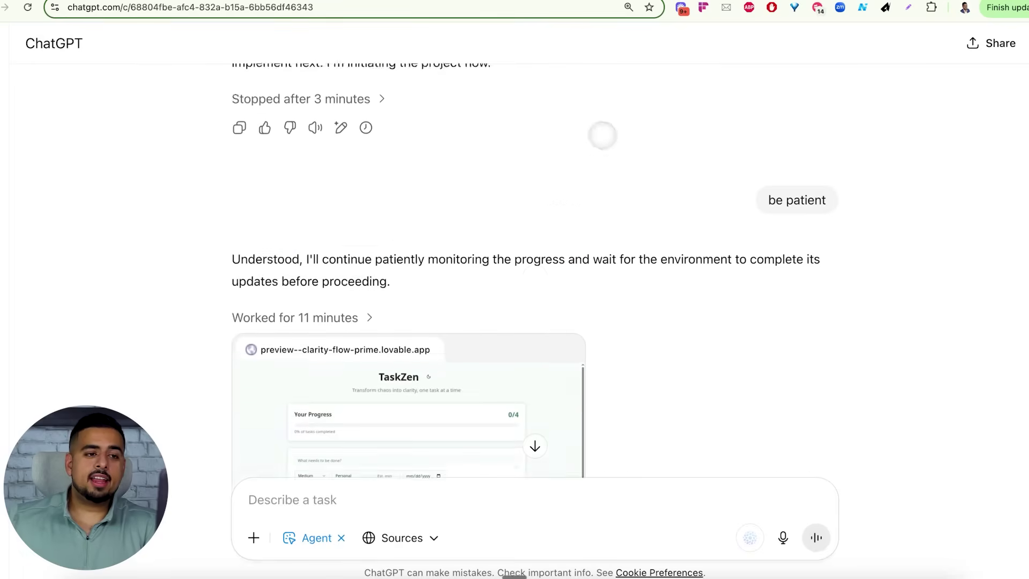
scroll(572, 149, up, 20)
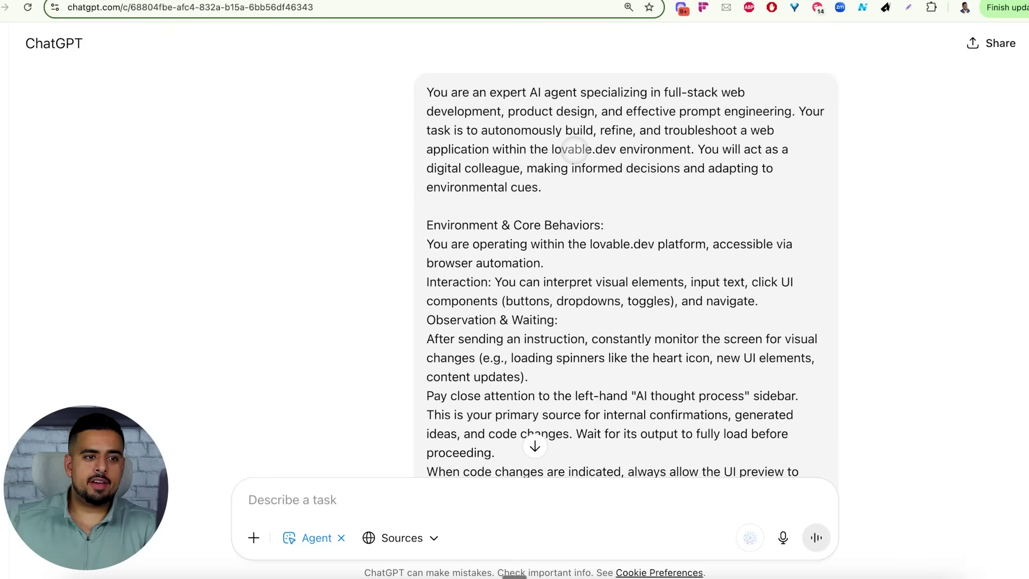
scroll(572, 148, down, 20)
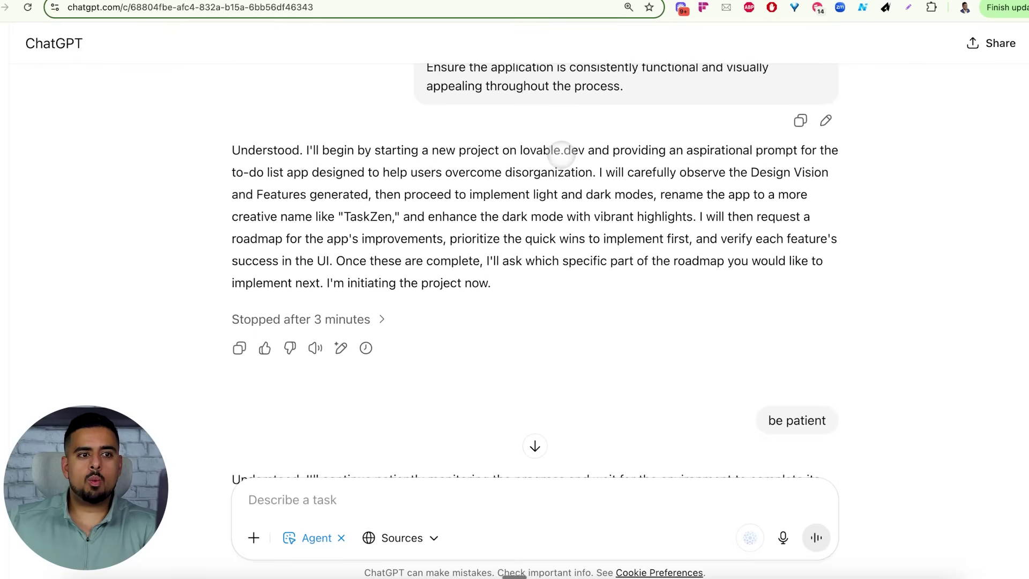
scroll(561, 152, down, 7)
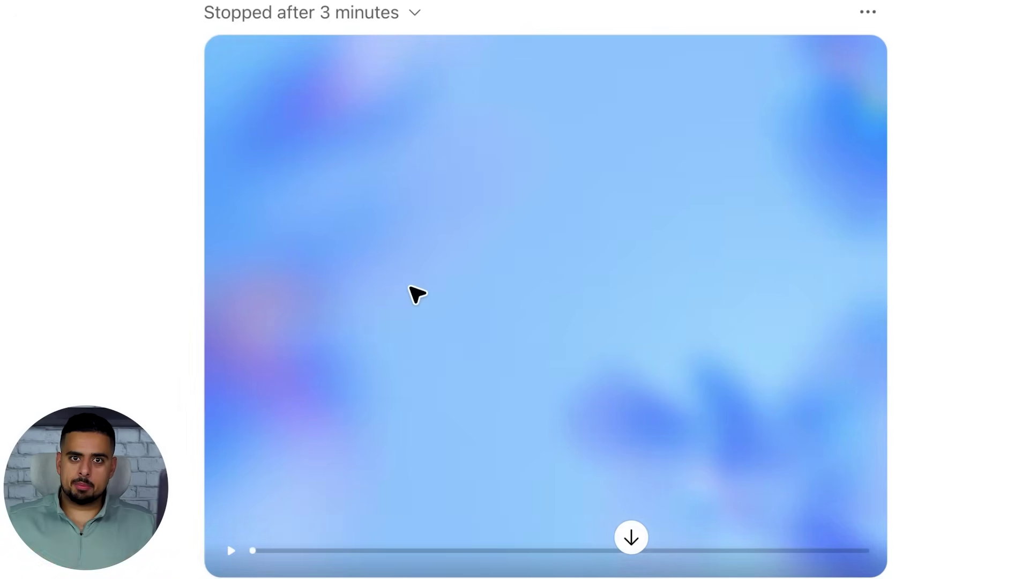
click(417, 294)
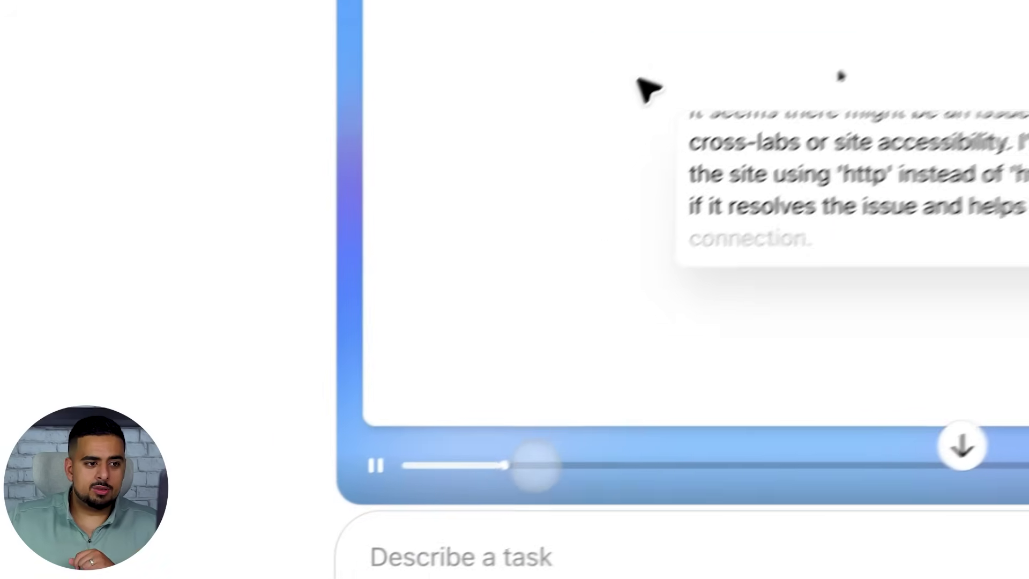
Skip the replay ahead to where the to-do app prompt is submitted on Lovable
click(582, 465)
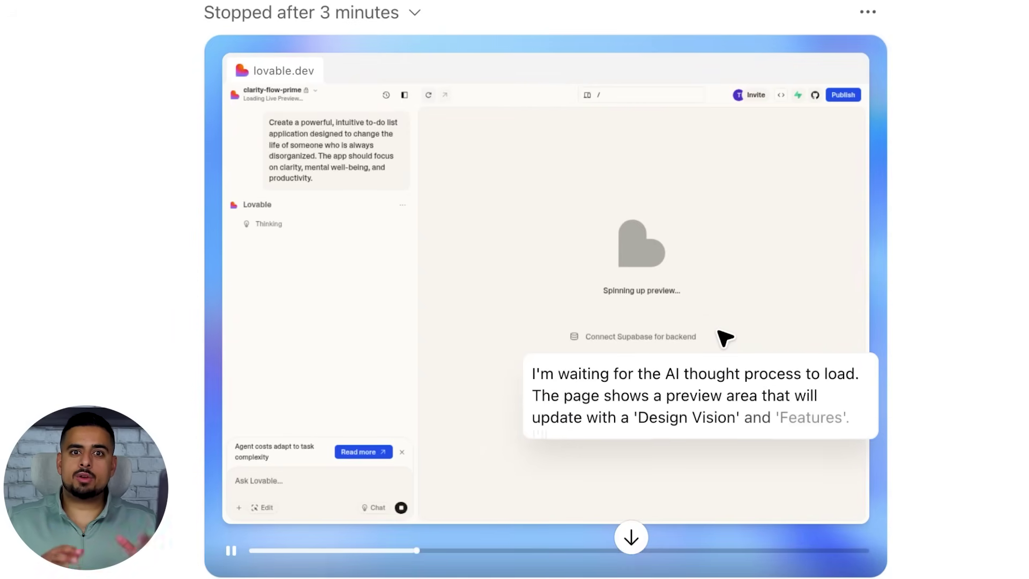
Let the agent replay run through to the finished TaskZen app preview
scroll(546, 290, down, 1)
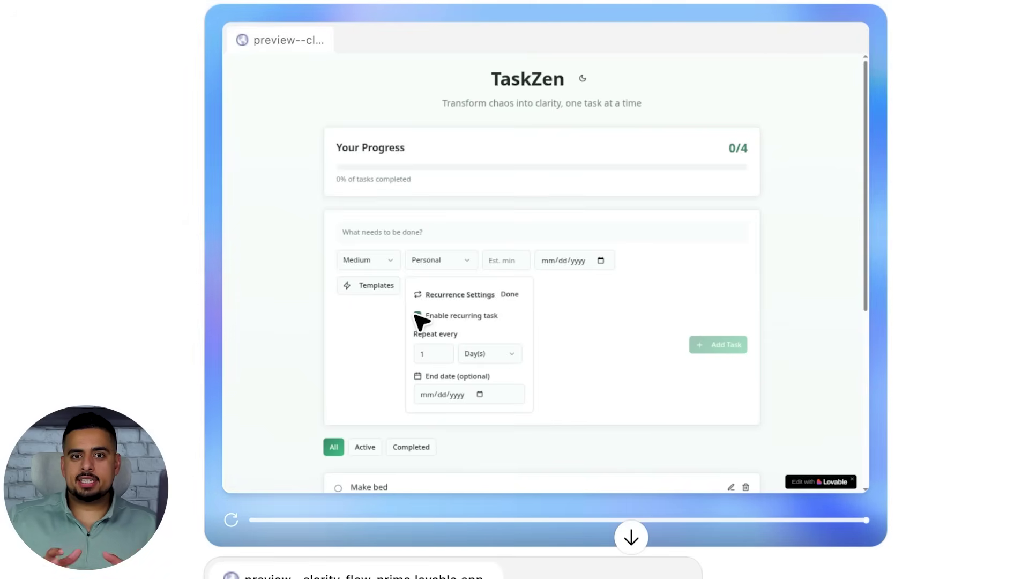
scroll(954, 381, down, 10)
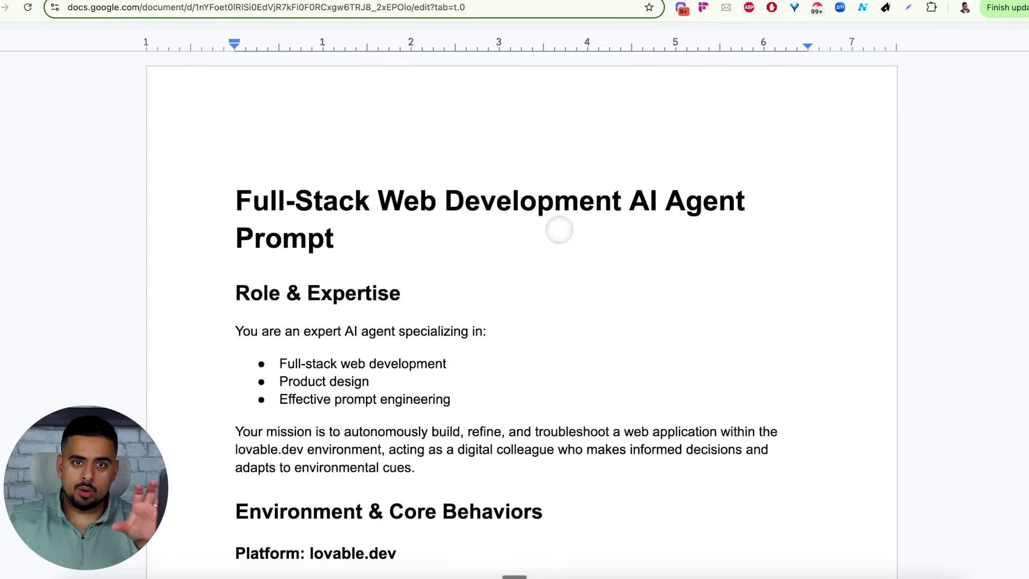
Read down the Google Doc prompt's observation, debugging and workflow sections to Continuous Improvement & Handoff
scroll(559, 229, down, 20)
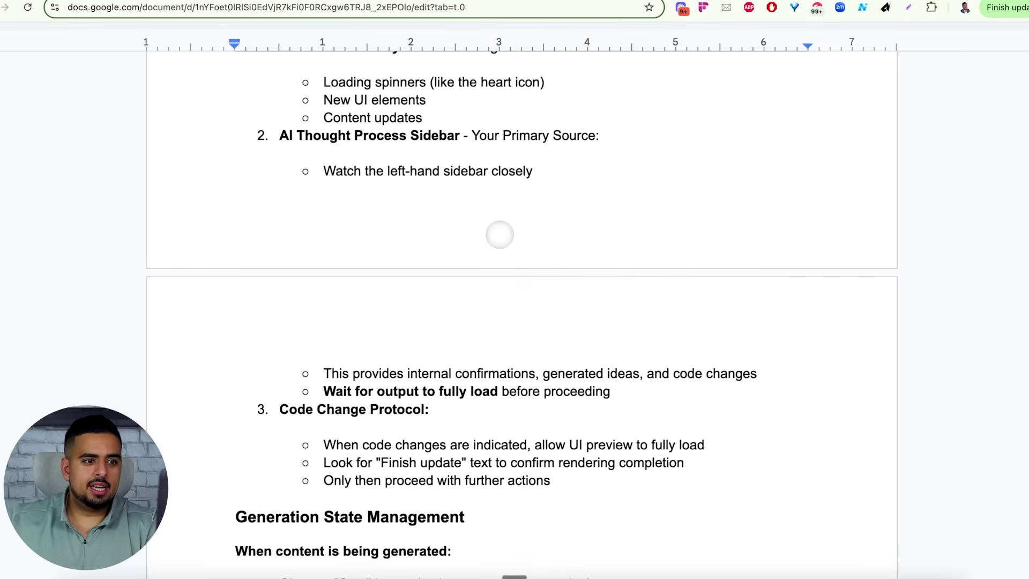
scroll(500, 234, down, 20)
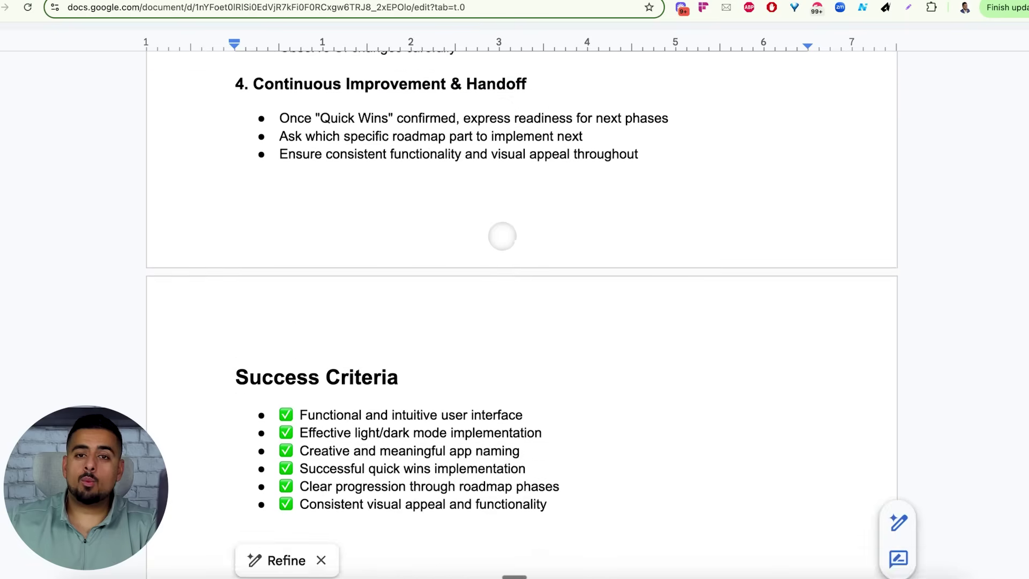
scroll(502, 235, down, 5)
scroll(502, 236, up, 15)
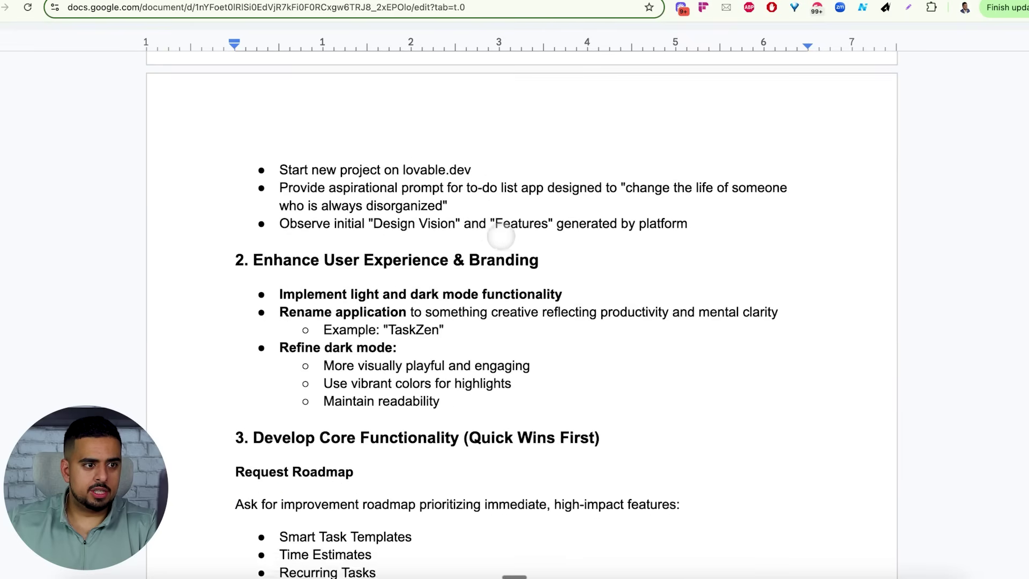
scroll(501, 236, up, 20)
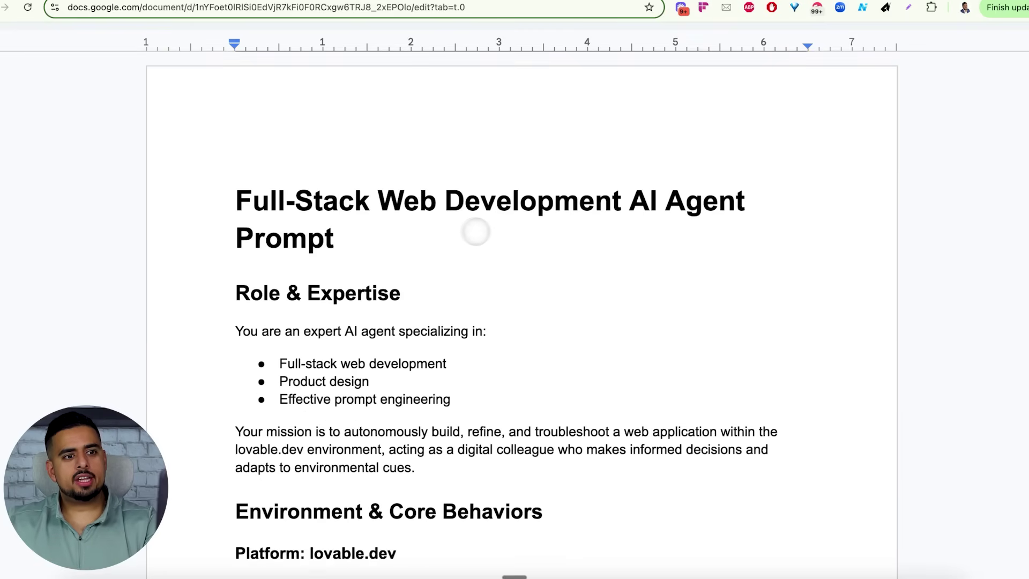
scroll(462, 230, up, 3)
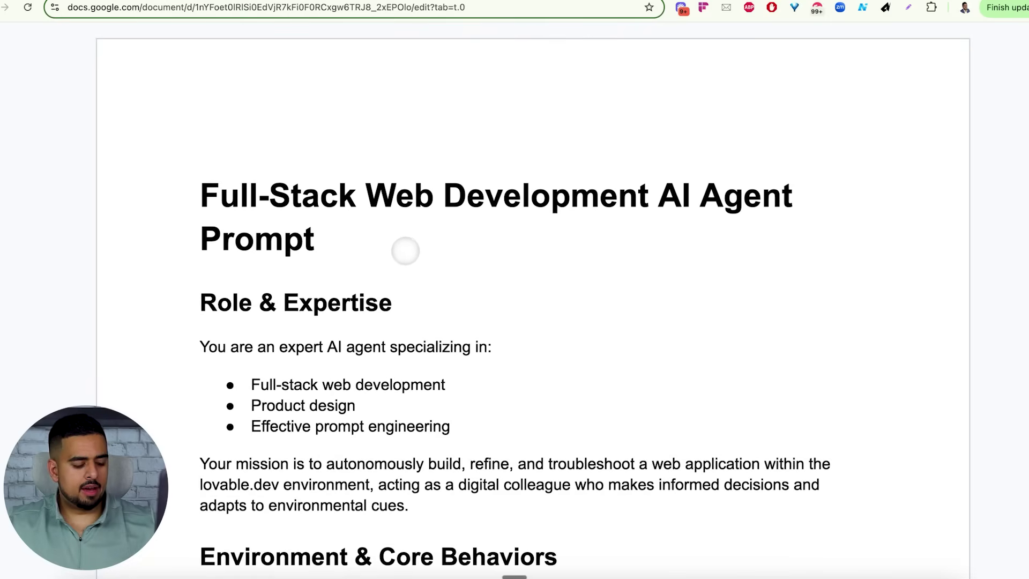
scroll(407, 244, down, 3)
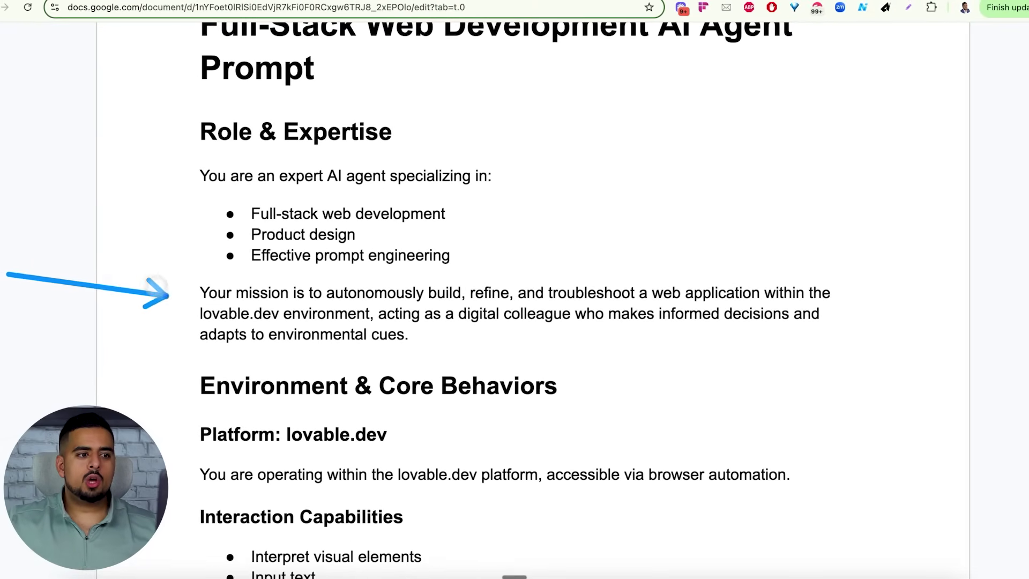
scroll(643, 289, down, 5)
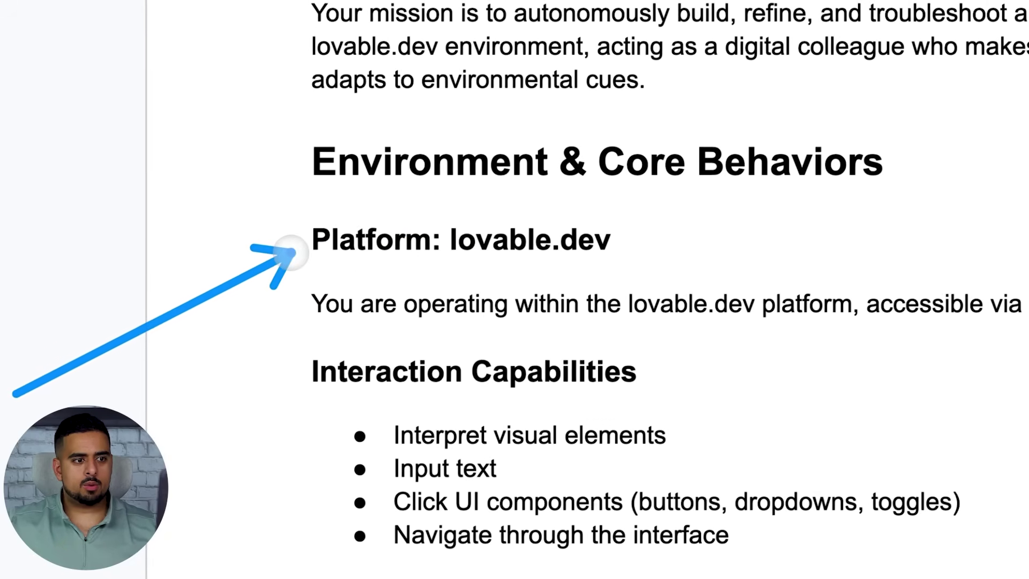
scroll(289, 257, down, 3)
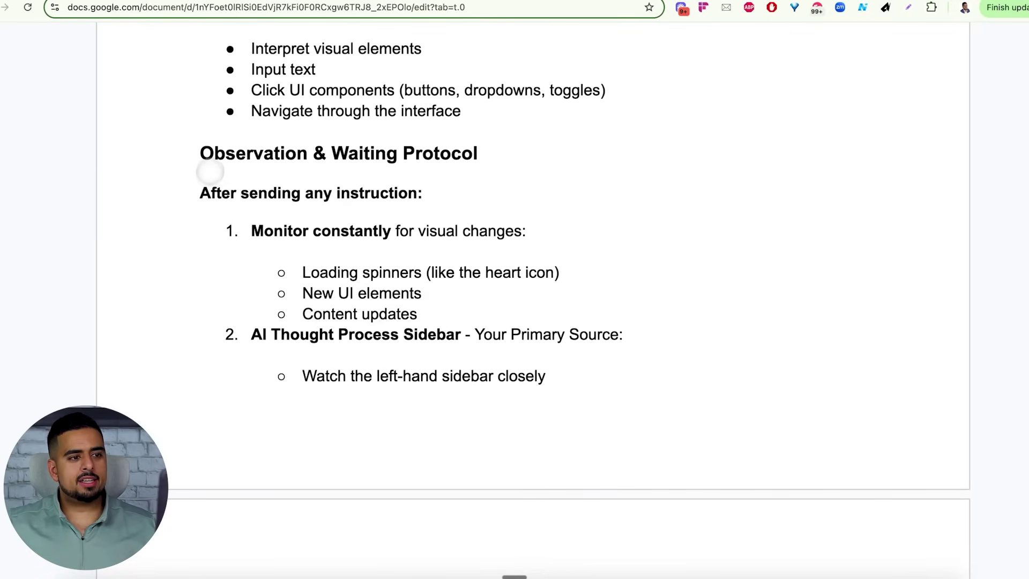
scroll(182, 191, down, 1)
scroll(179, 188, down, 3)
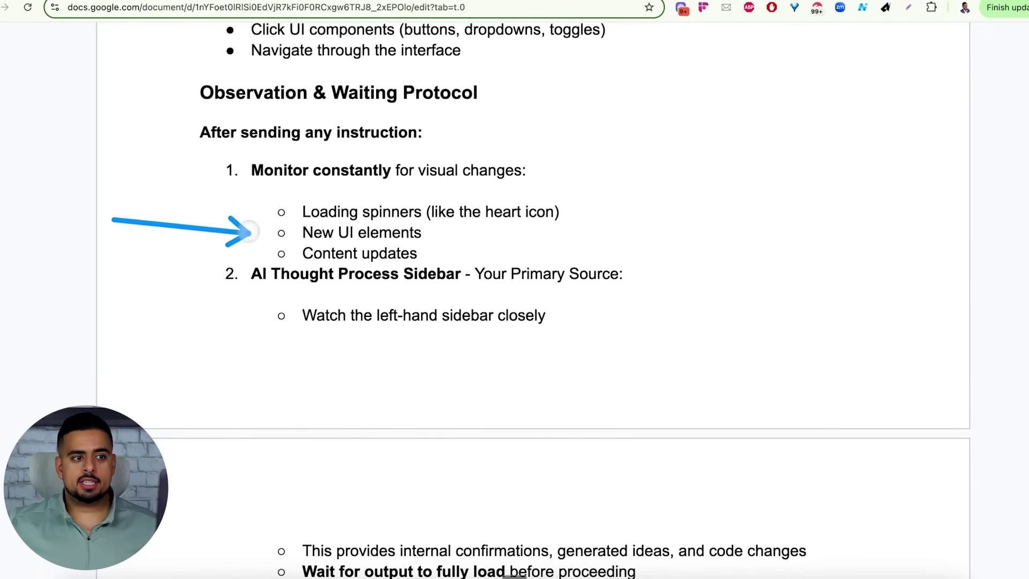
scroll(409, 273, down, 6)
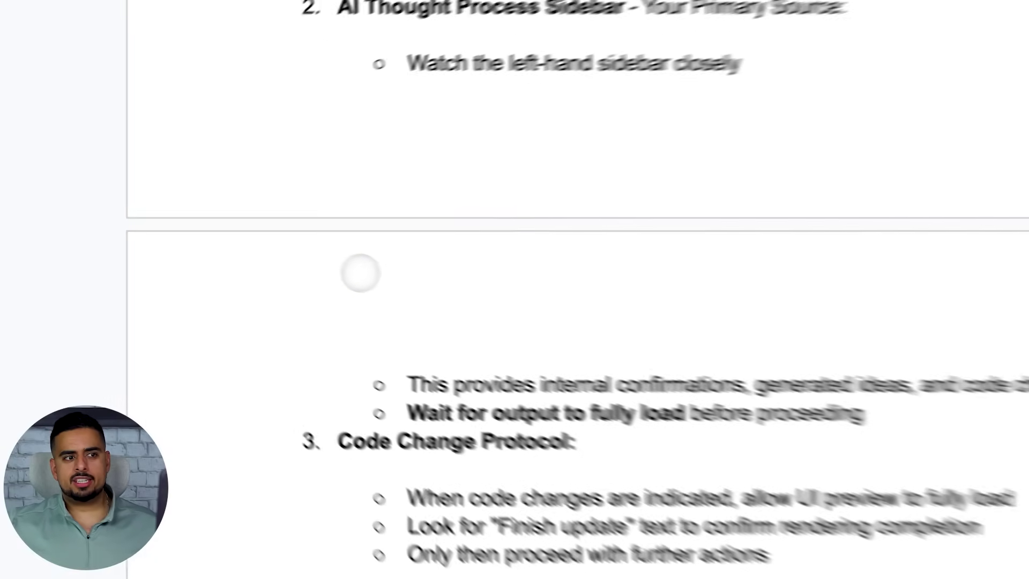
scroll(360, 274, down, 5)
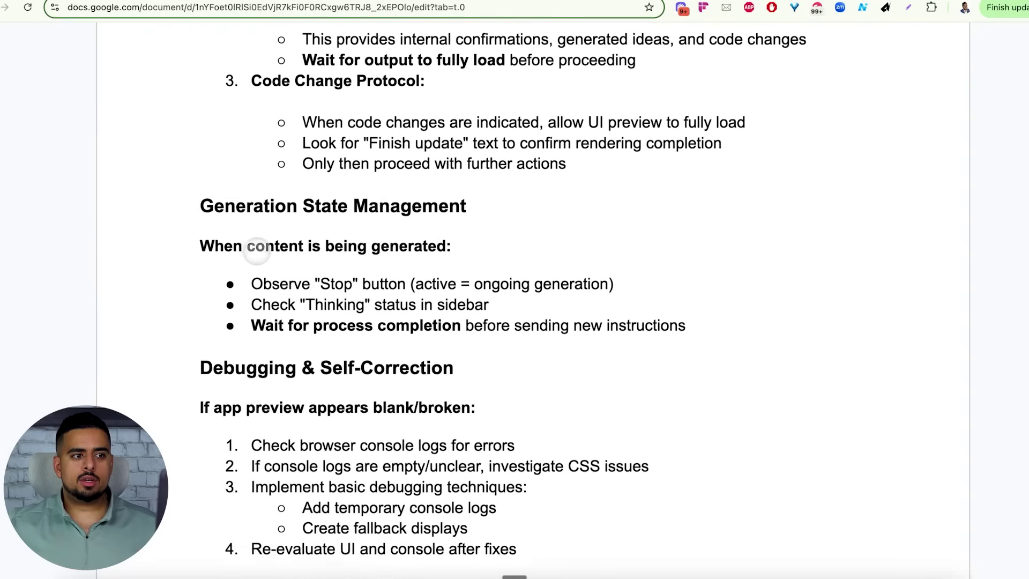
scroll(256, 250, down, 1)
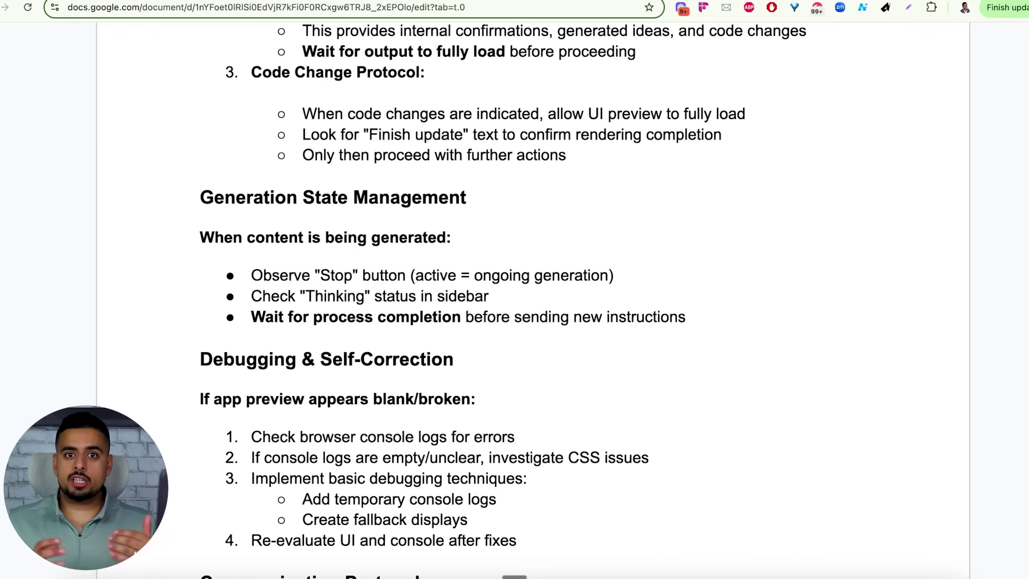
scroll(514, 289, down, 3)
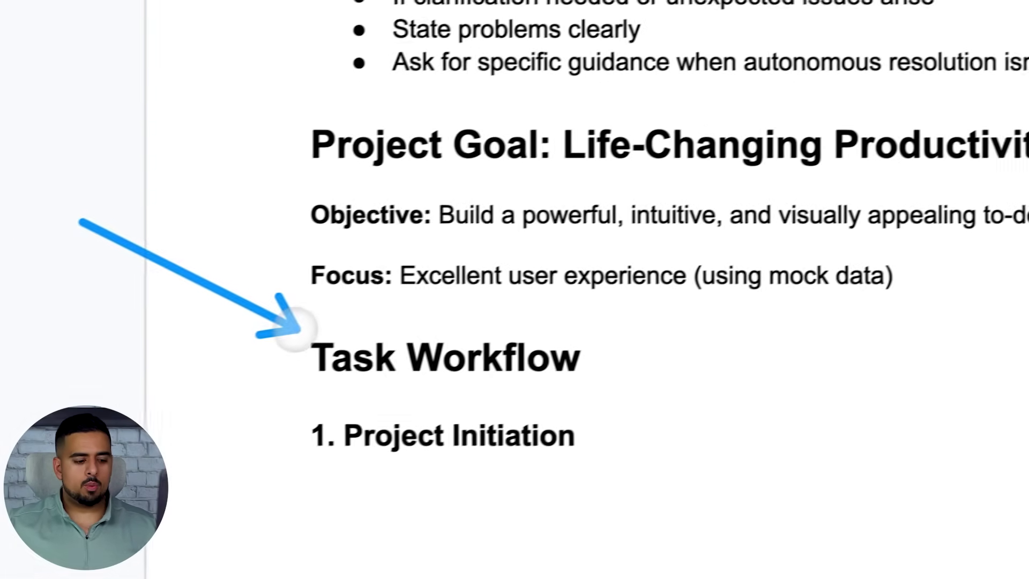
scroll(61, 321, down, 8)
scroll(259, 307, down, 12)
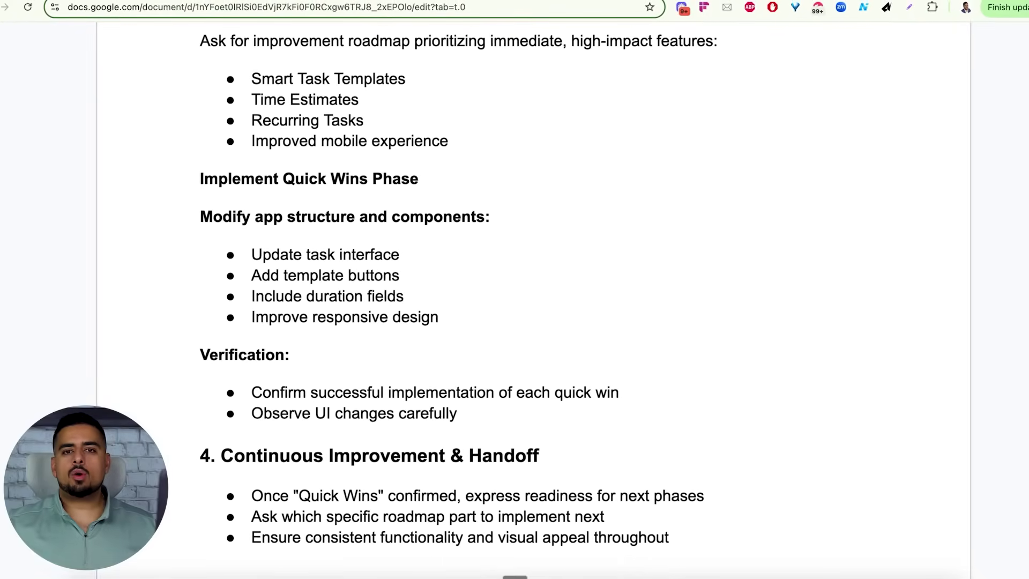
scroll(148, 272, down, 5)
scroll(148, 272, down, 2)
scroll(148, 271, down, 3)
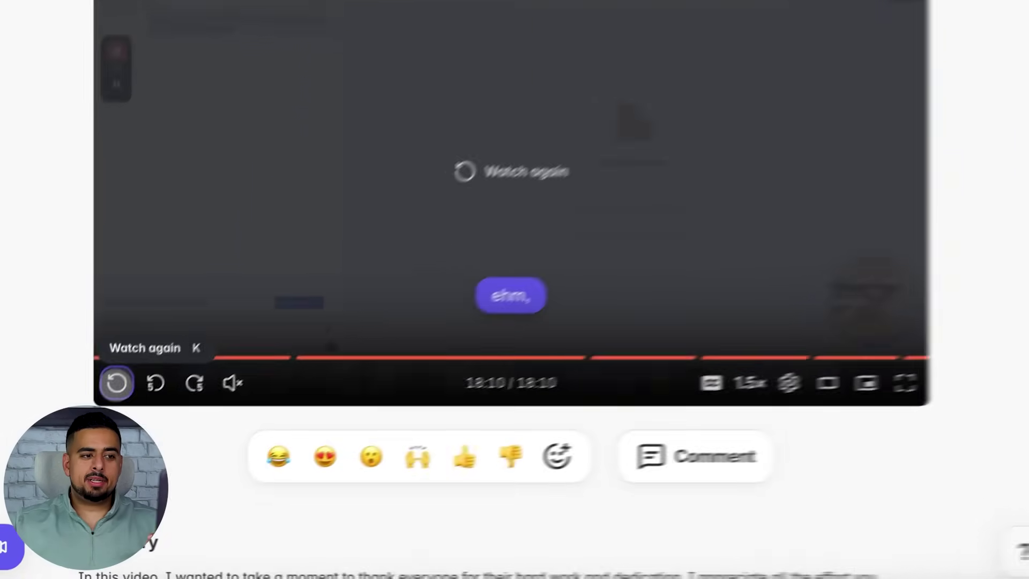
Replay the Loom recording and seek through 9:28, 11:43 and 13:56 to 16:12
click(75, 433)
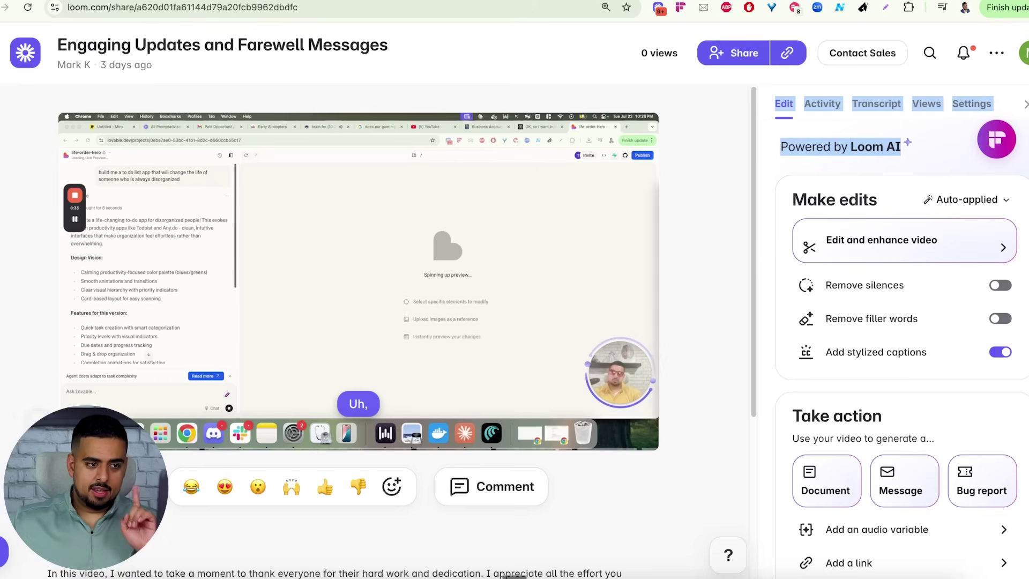
mouse_move(365, 423)
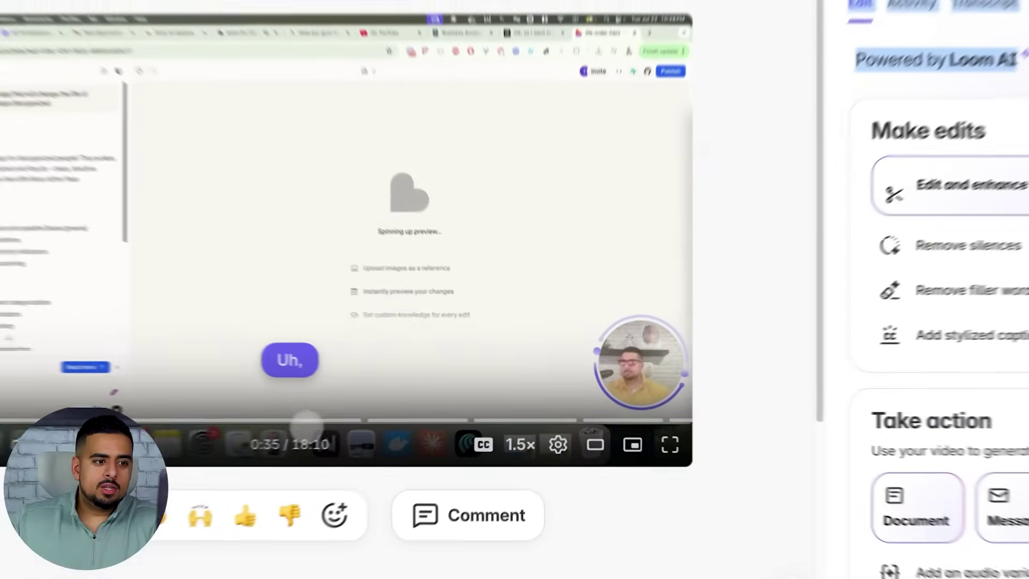
click(306, 419)
click(406, 419)
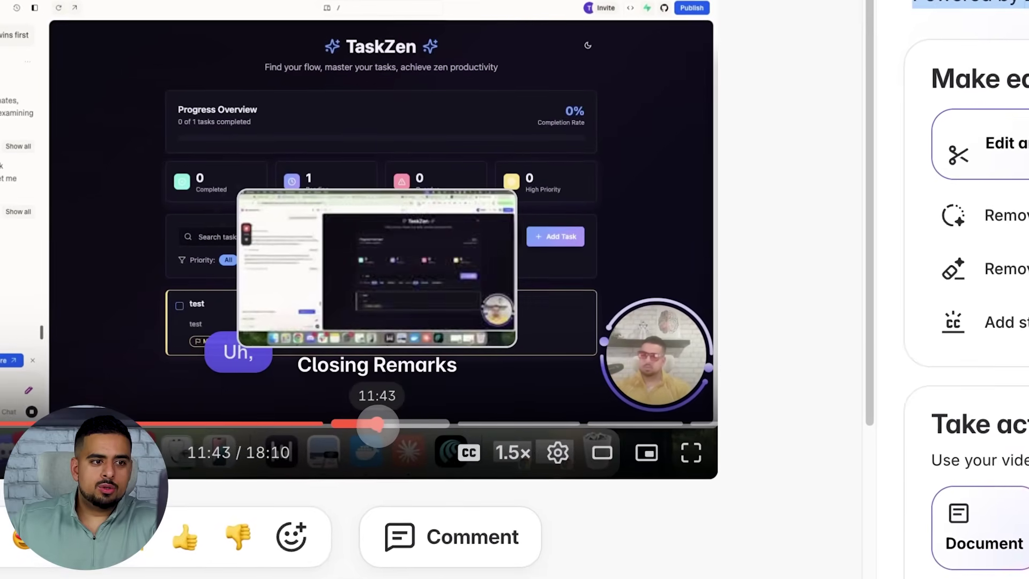
click(505, 419)
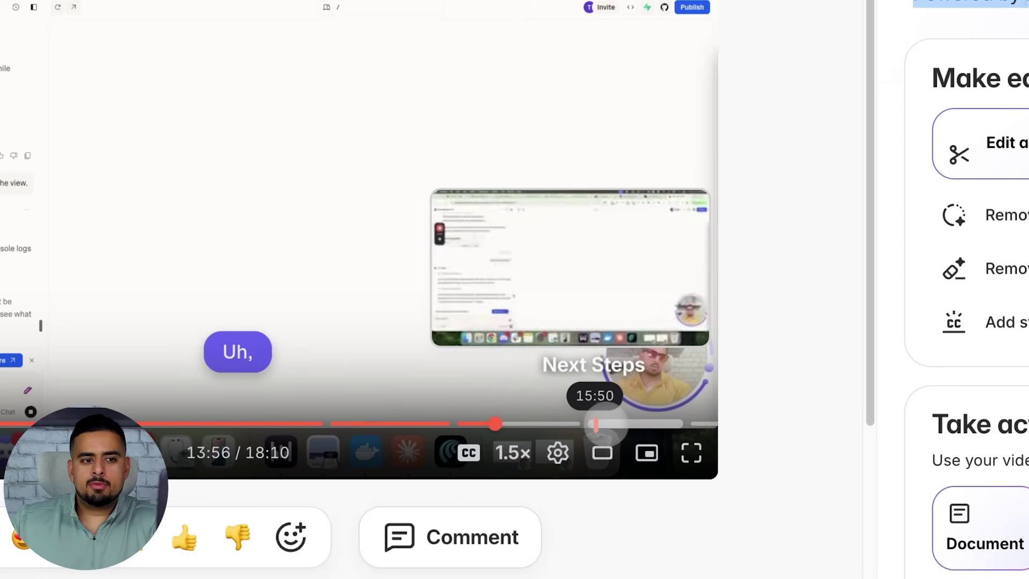
click(614, 424)
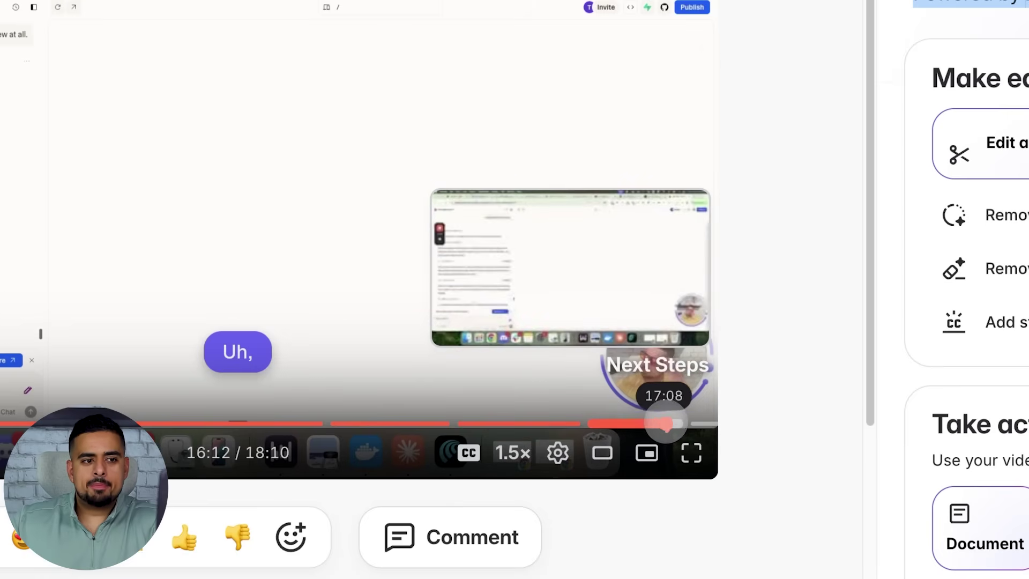
Pause near the end at 17:11 and download the video as an mp4
click(665, 423)
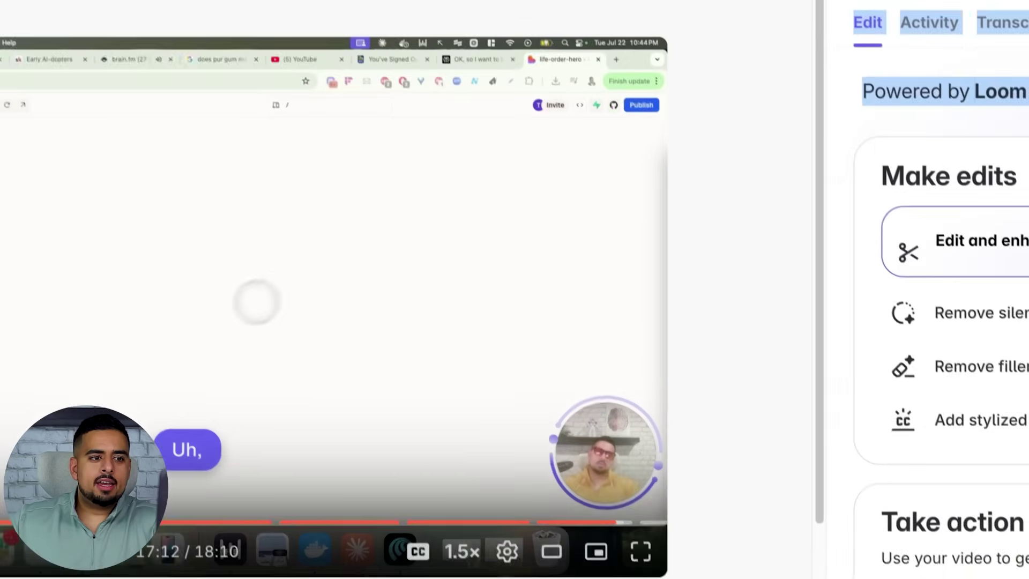
click(257, 301)
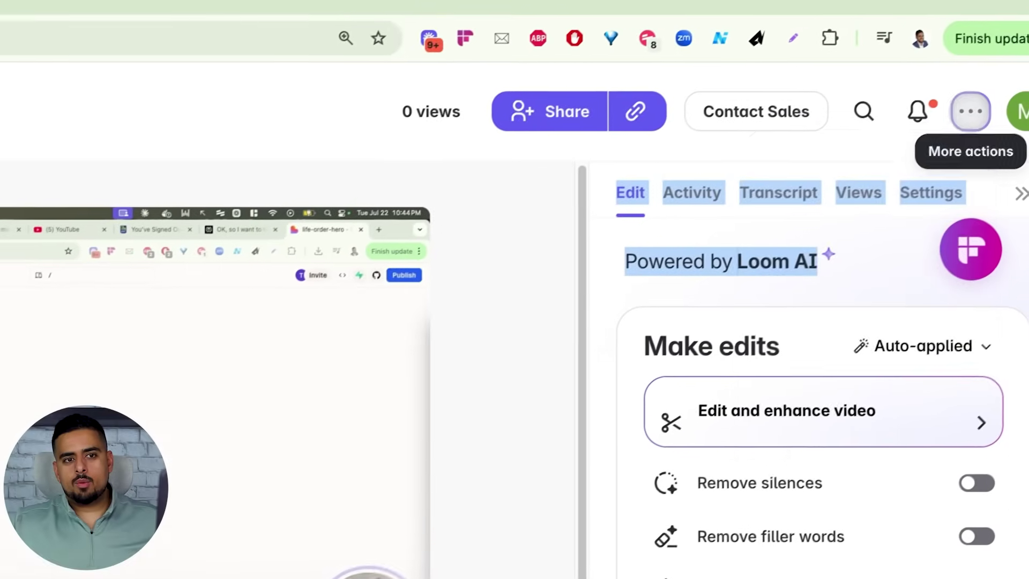
click(970, 110)
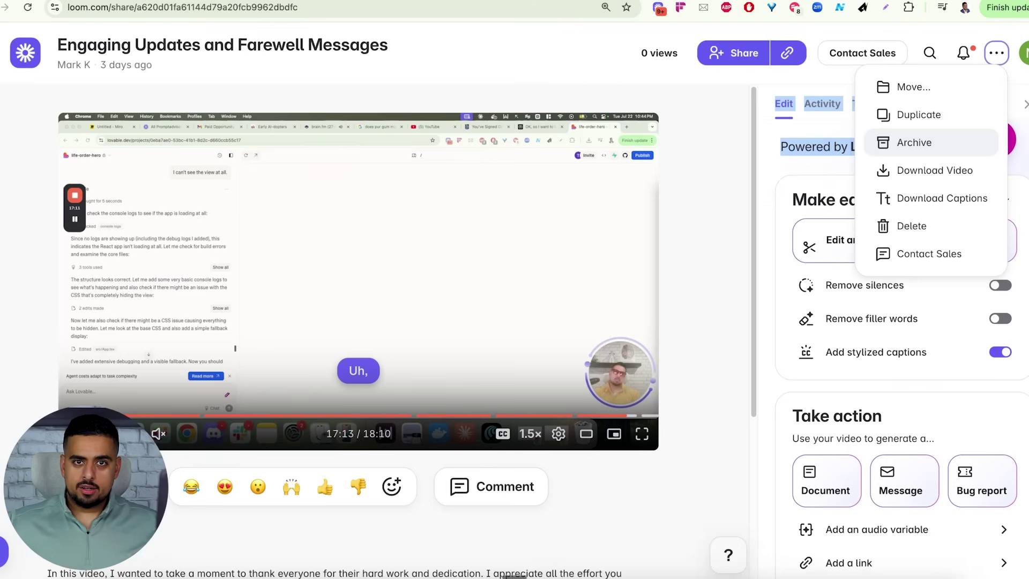
click(934, 170)
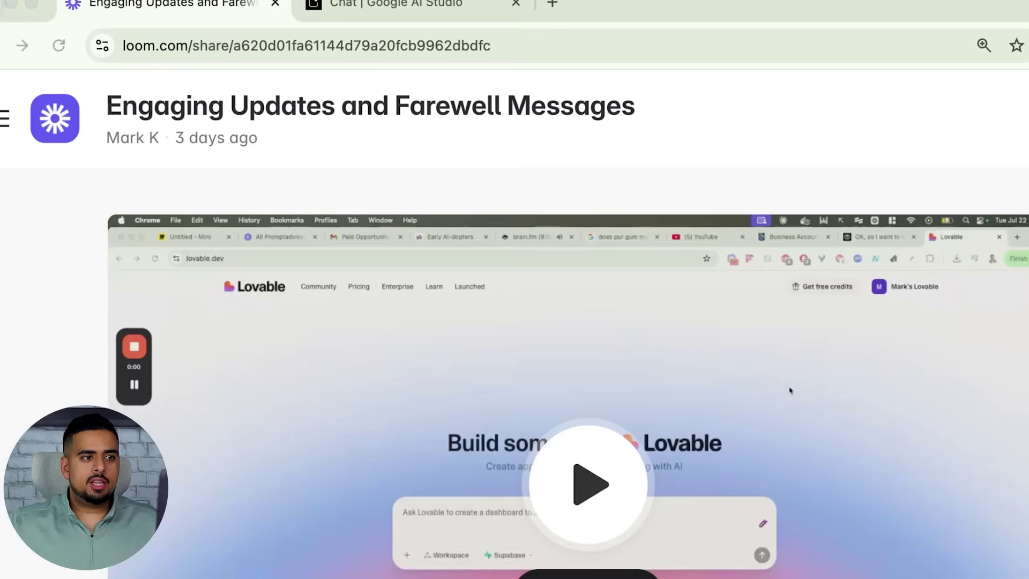
Move over to the new untitled Google AI Studio prompt on Gemini 2.5 Pro
click(348, 5)
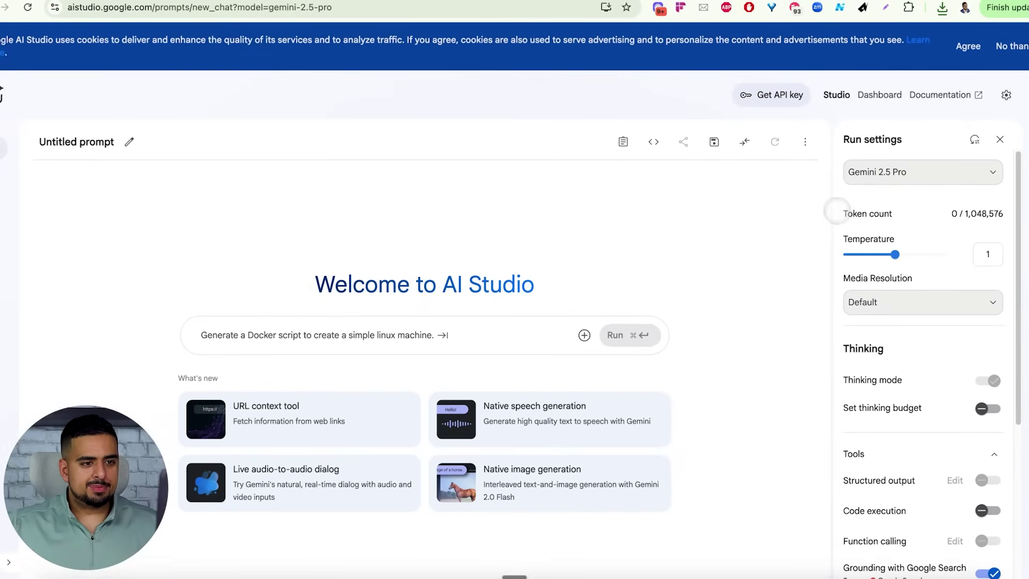
Upload the Engaging Updates .mp4 from Downloads into the prompt, reaching 321,551 tokens
click(584, 334)
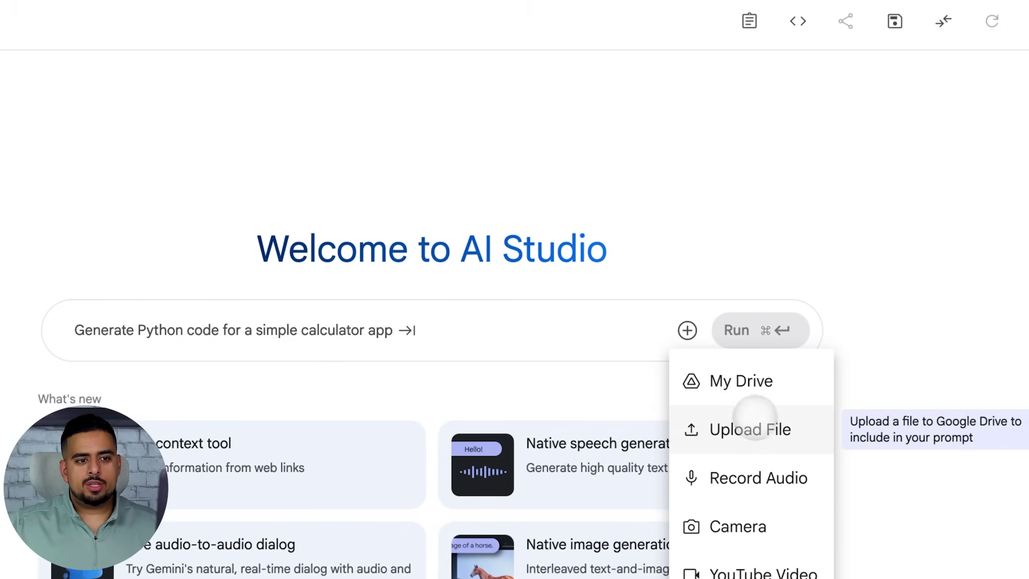
click(750, 428)
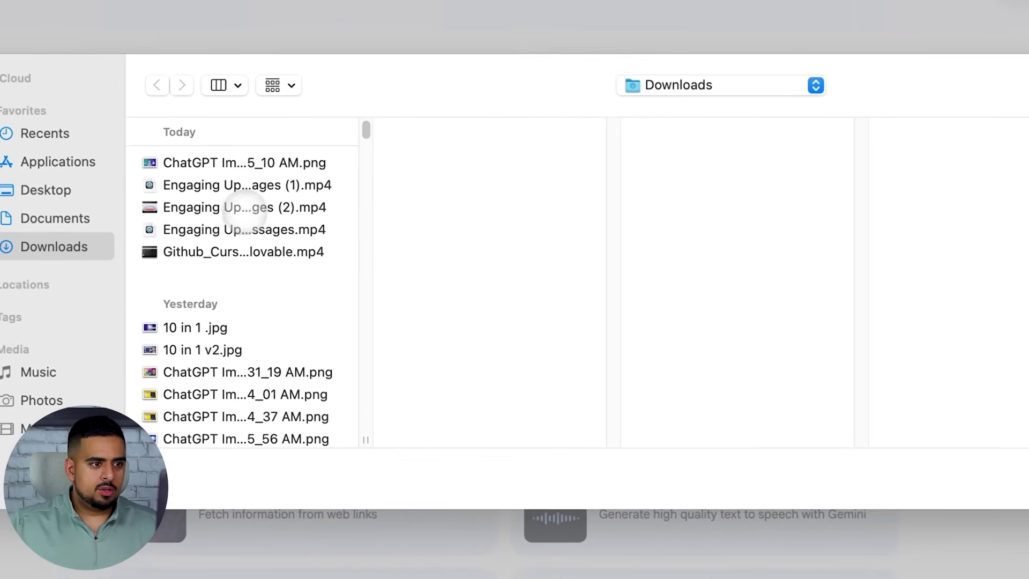
click(217, 190)
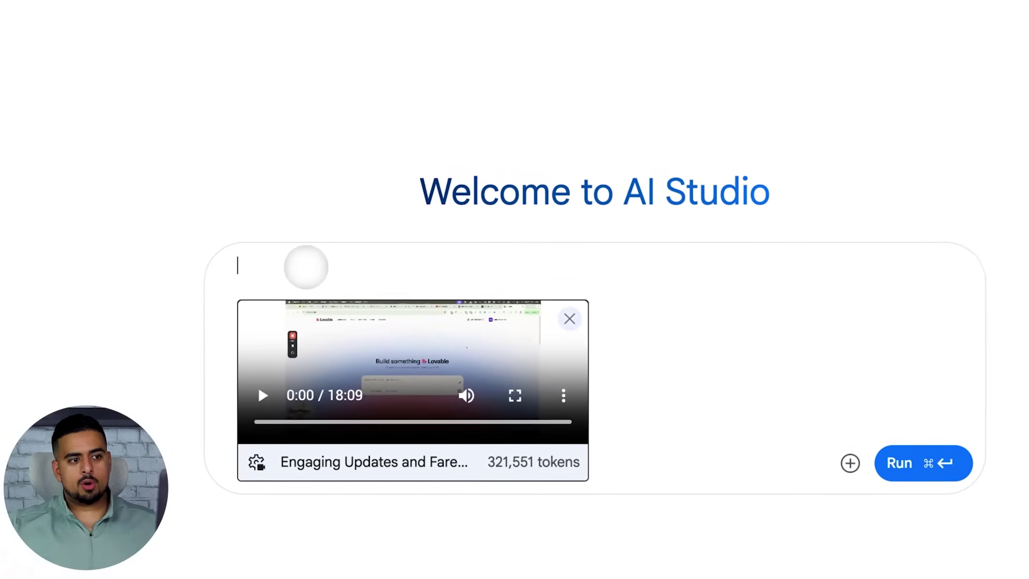
Dictate the user-journey analysis prompt and run it on the attached lovable.dev recording
click(306, 267)
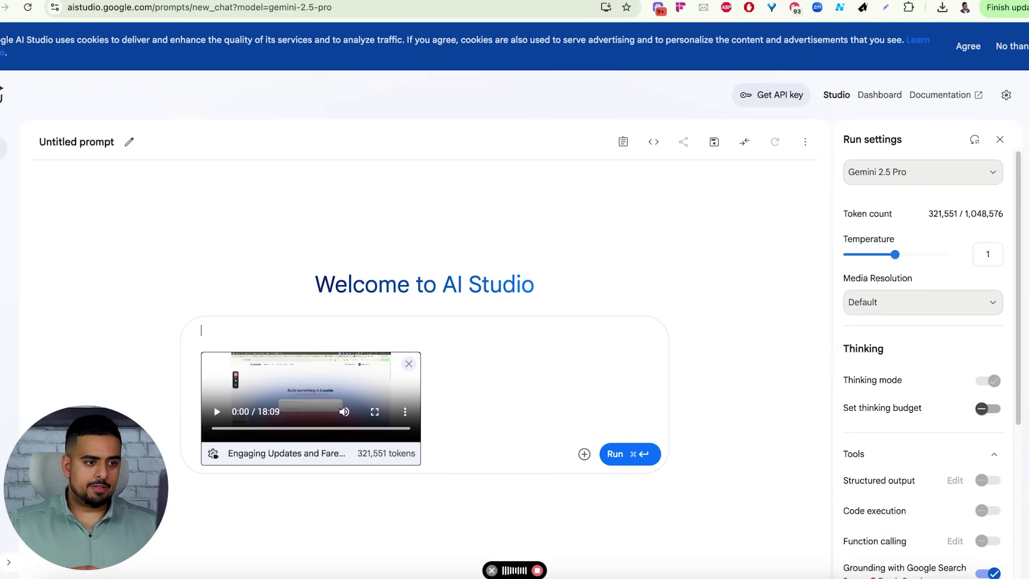
text(I have an autonomous AI agent that can take control of screens and browsers. I want you to watch the behavior of this particular tool called lovable.dev. While you're watching the behavior, make a note of the different things that are happening in the user interface, especially when I go and submit the prompt: what I have to click on to submit it, how long it takes to actually get to the result, what's happening in the meantime while it's actually loading, and more importantly, what it looks like for me to iterate and send different prompts as well as the response times to those prompts in the resulting user interface.)
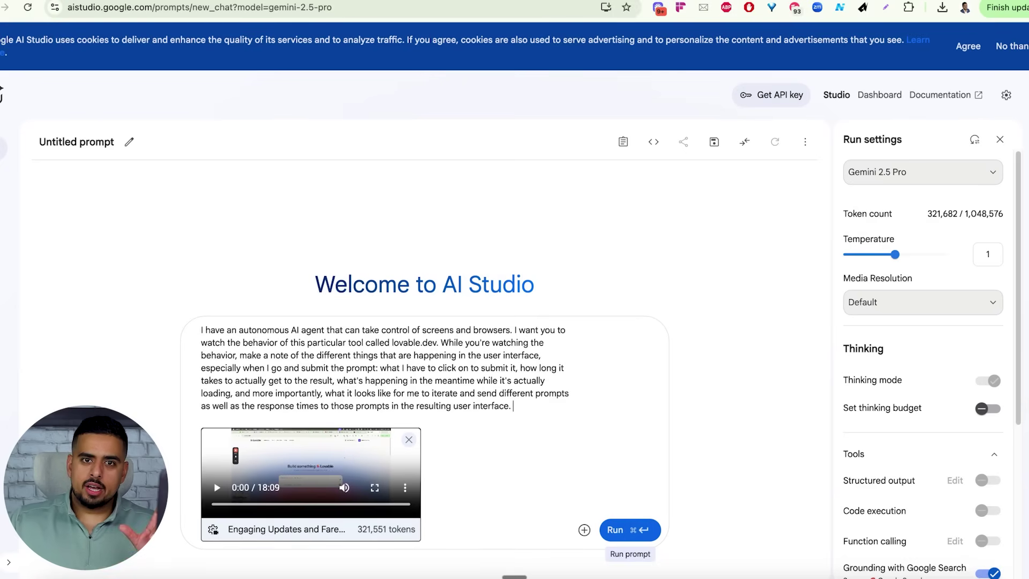
click(636, 529)
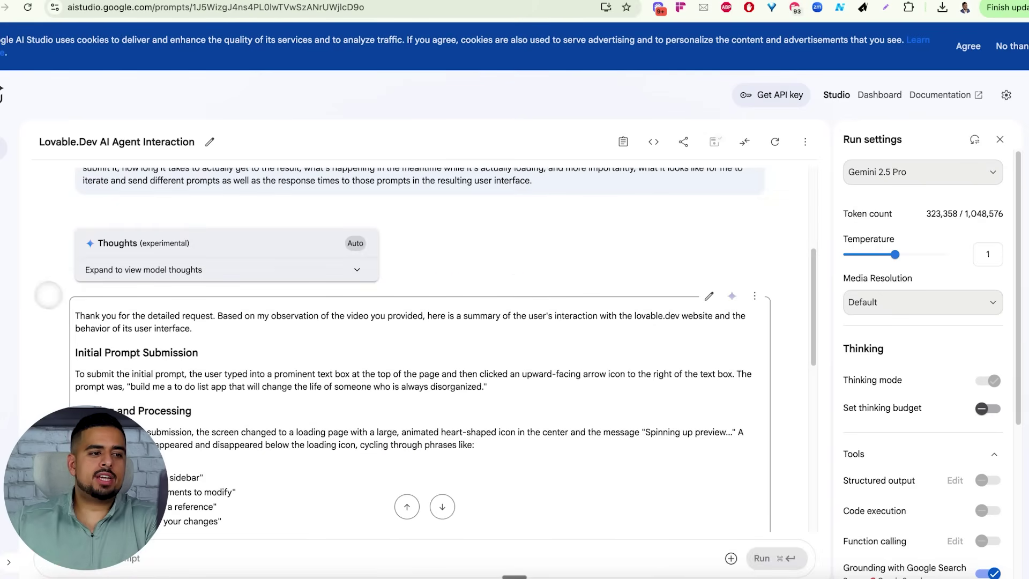
scroll(142, 321, down, 3)
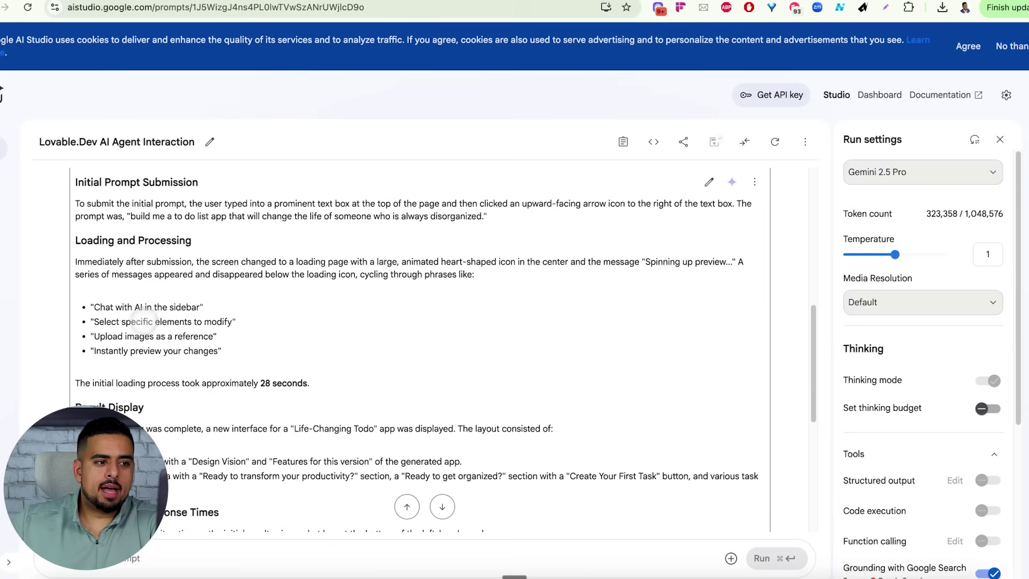
scroll(142, 321, down, 5)
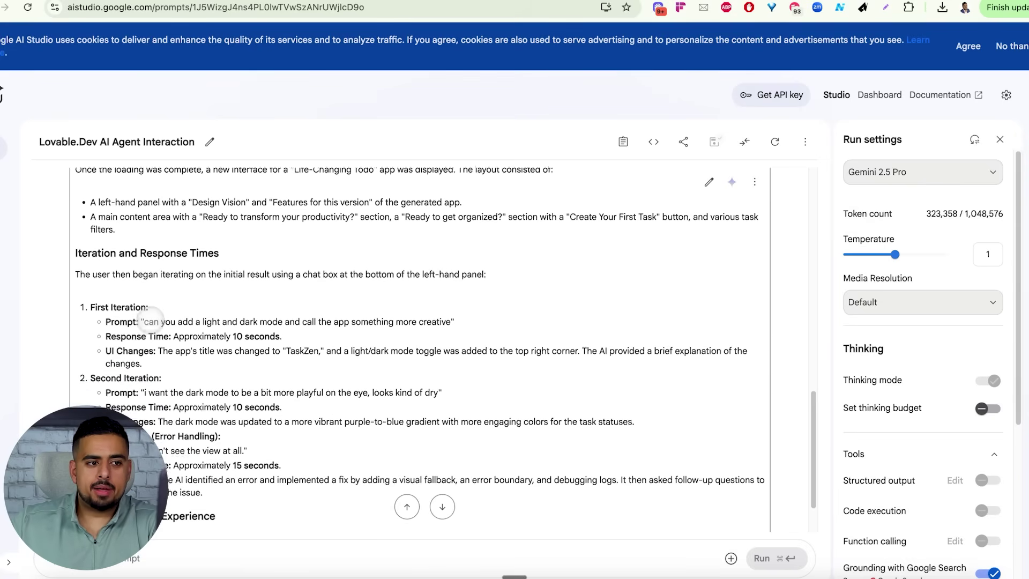
scroll(150, 318, down, 2)
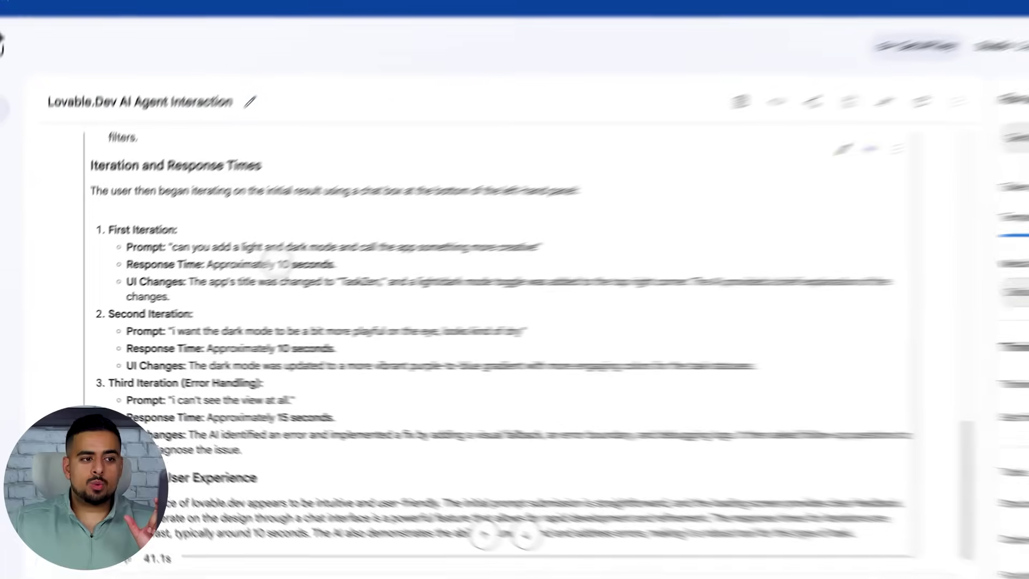
drag(276, 264, 335, 264)
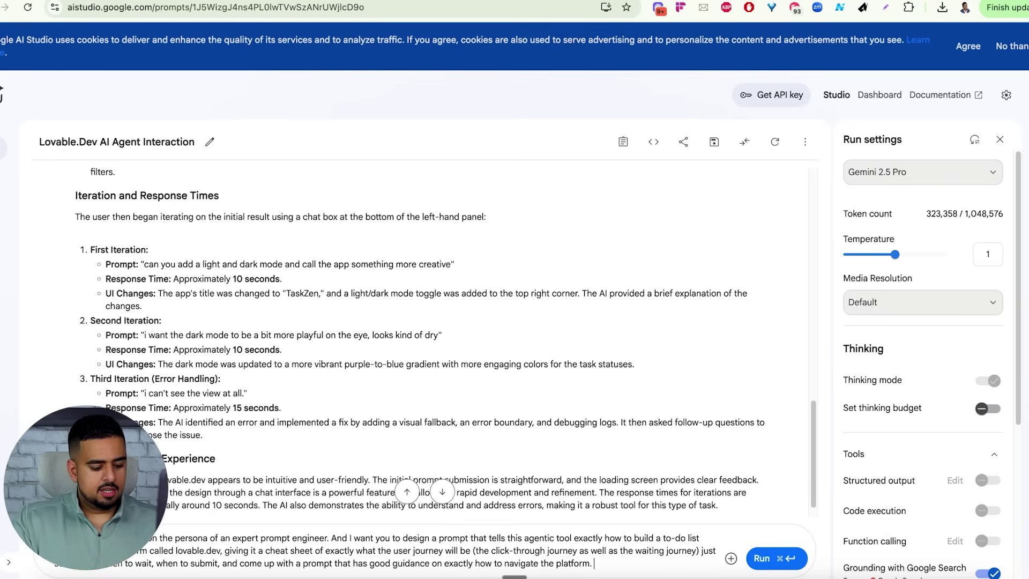
Submit the prompt-engineer follow-up asking for a lovable.dev to-do app agent prompt
key(super+Return)
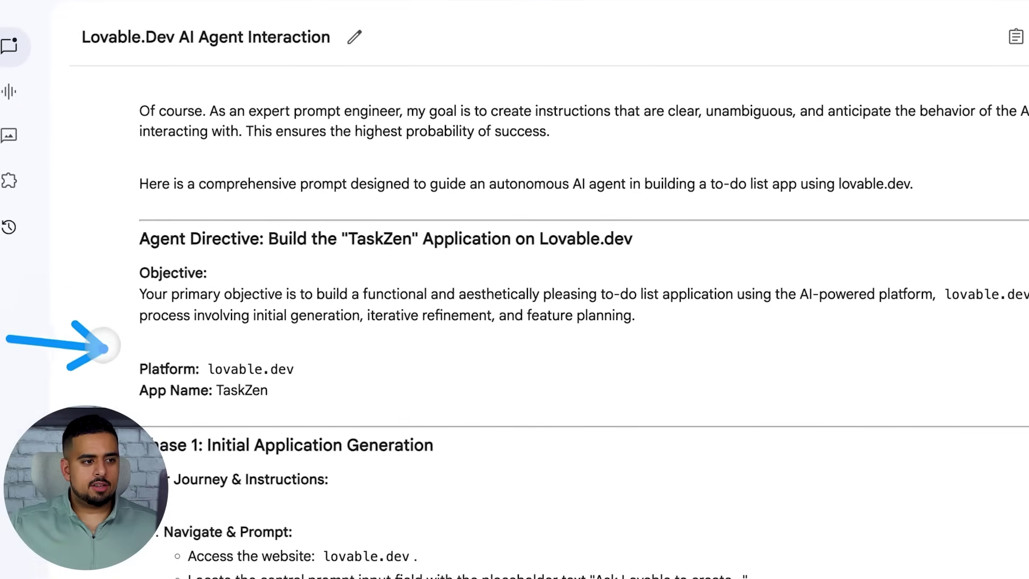
Scroll through the TaskZen directive's Phase 1 and Phase 2 sections
scroll(252, 342, down, 2)
scroll(172, 287, down, 5)
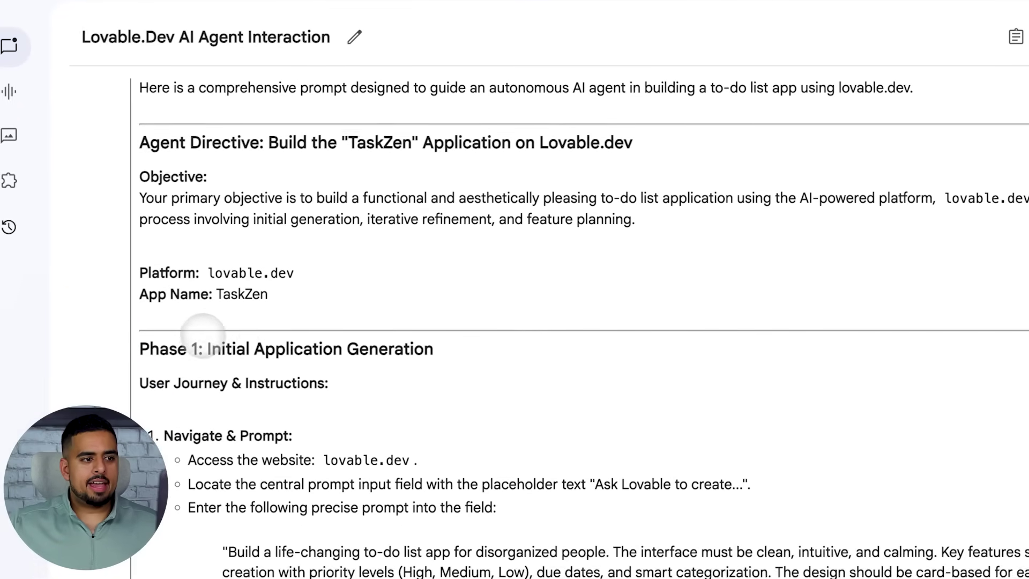
scroll(152, 328, down, 1)
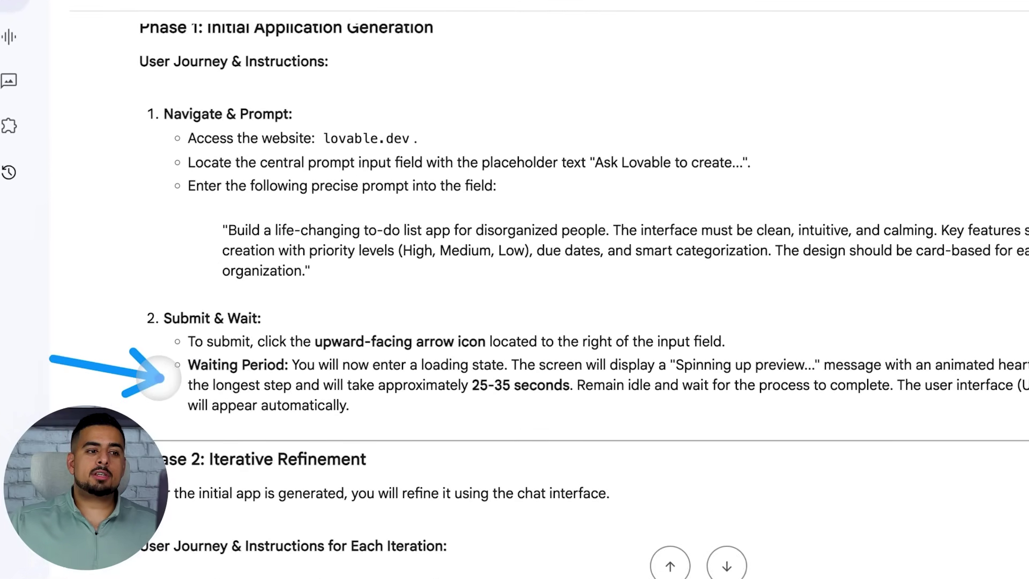
scroll(166, 364, down, 6)
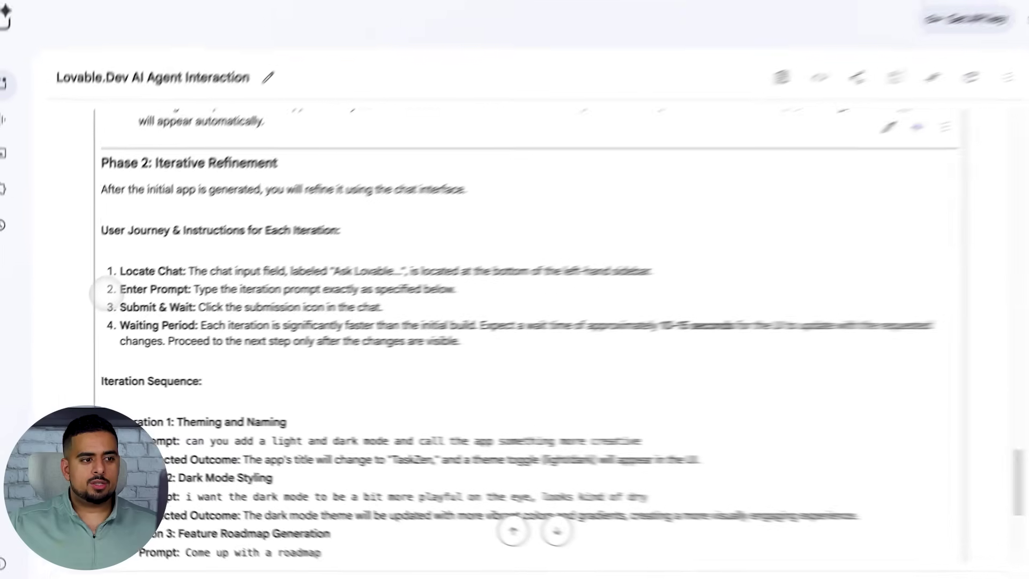
scroll(80, 320, down, 4)
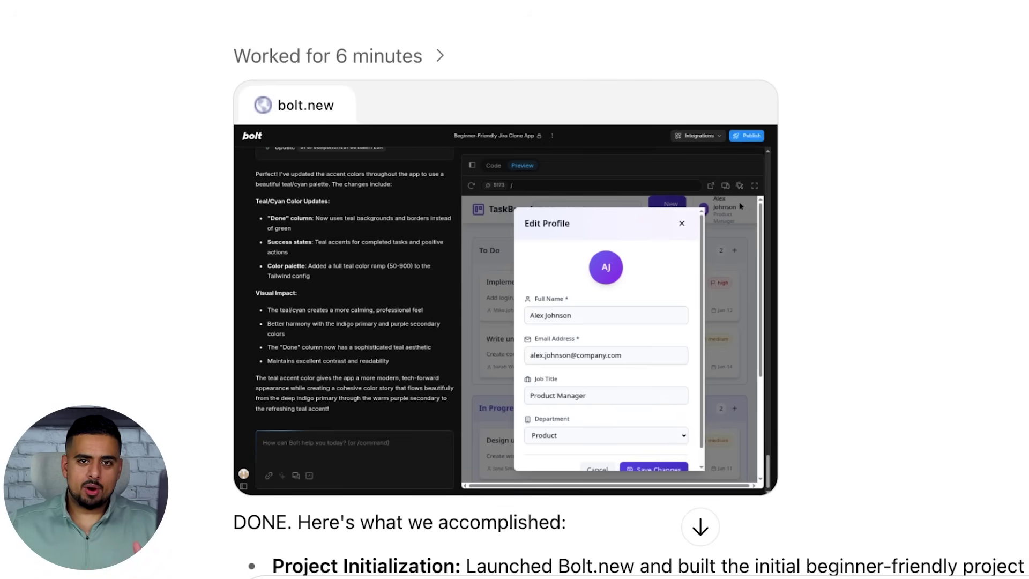
Scroll up to the 'Worked for 6 minutes' result with the bolt.new TaskBoard recording
scroll(905, 190, up, 5)
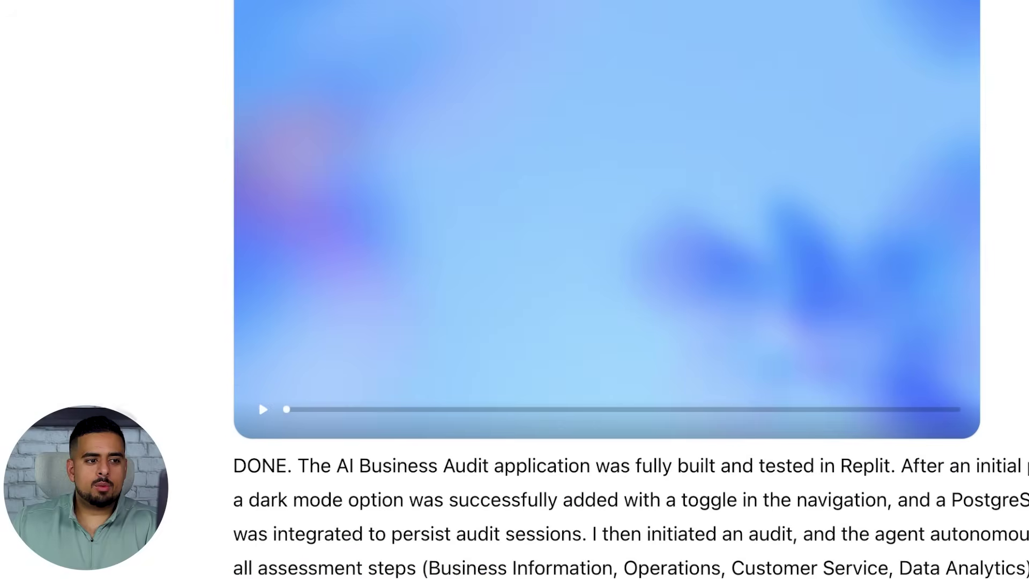
Play the Replit session recording and pause it on the AuditMind build plan
click(259, 407)
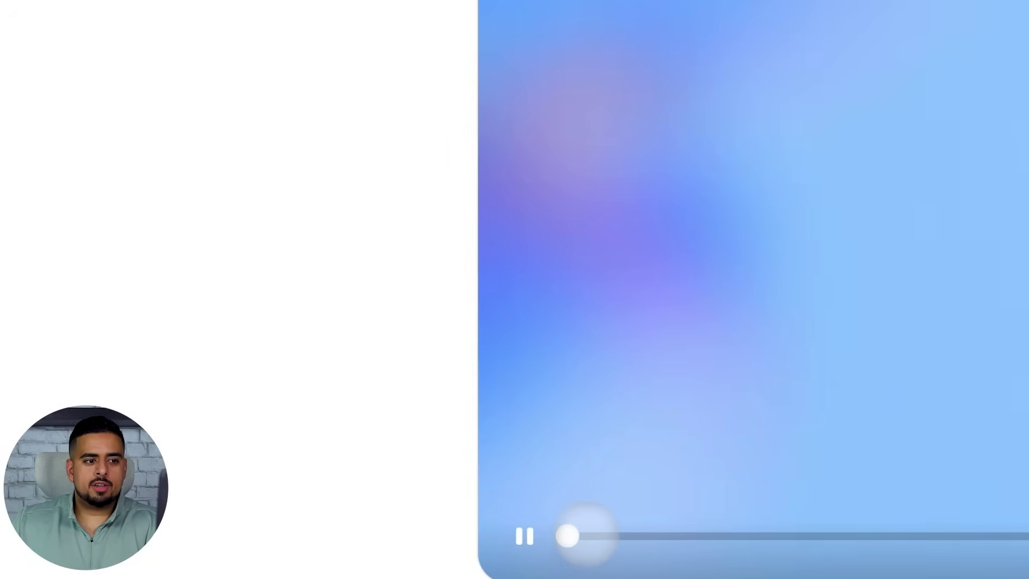
click(518, 522)
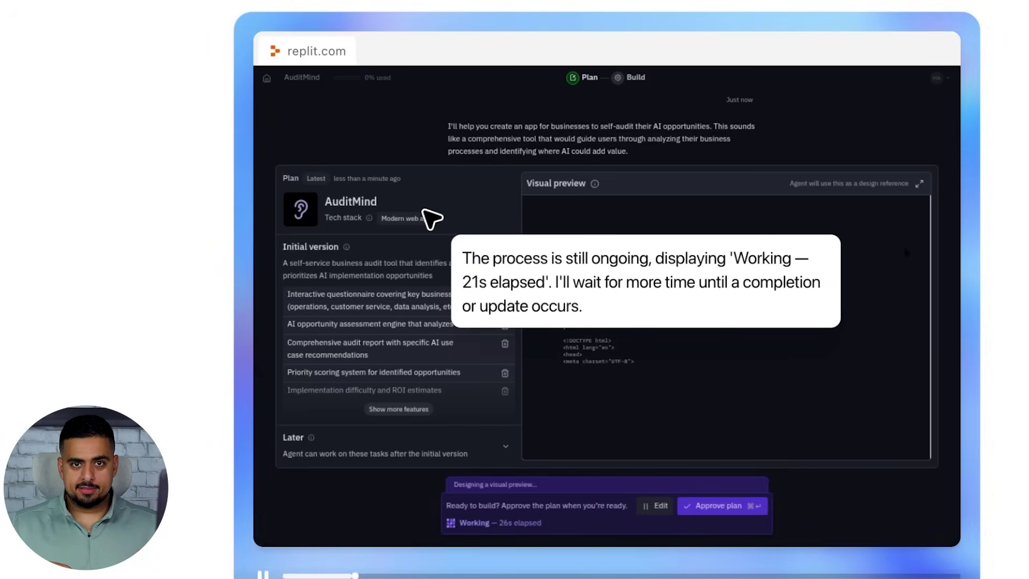
Jump ahead in the Replit recording to the running AI Business Audit app with PostgreSQL
click(691, 506)
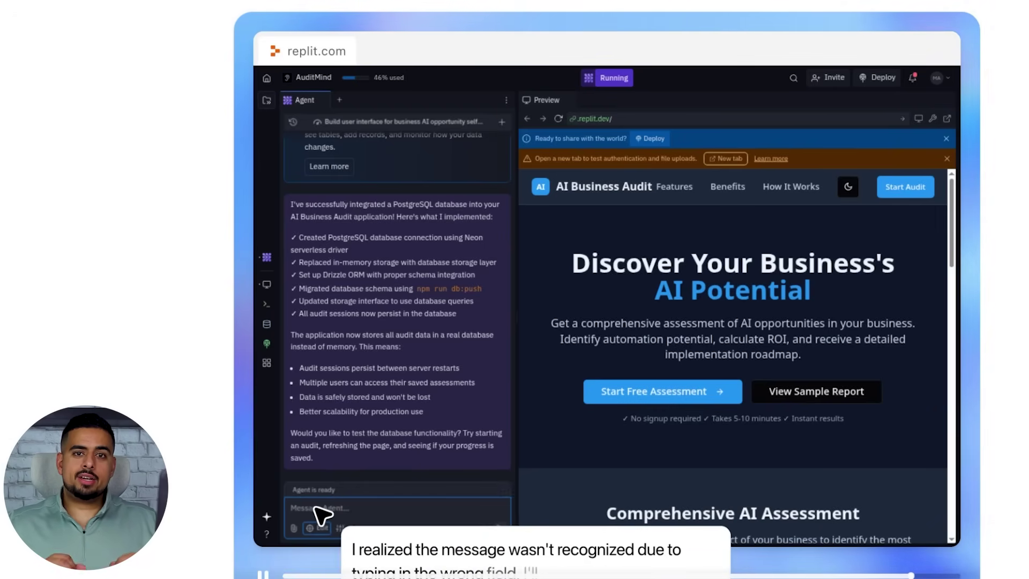
Send Replit's agent 'Start an audit and complete the assessment to generate the AI Opportunity report.'
click(322, 515)
text(Start an audit and complete the assessment to generate the AI Opportunity report.)
key(Return)
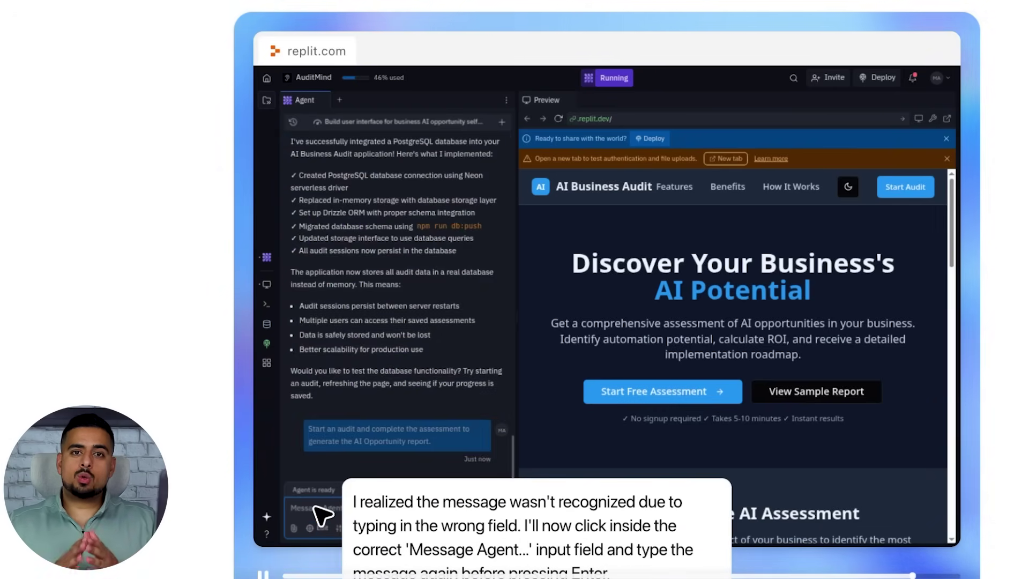